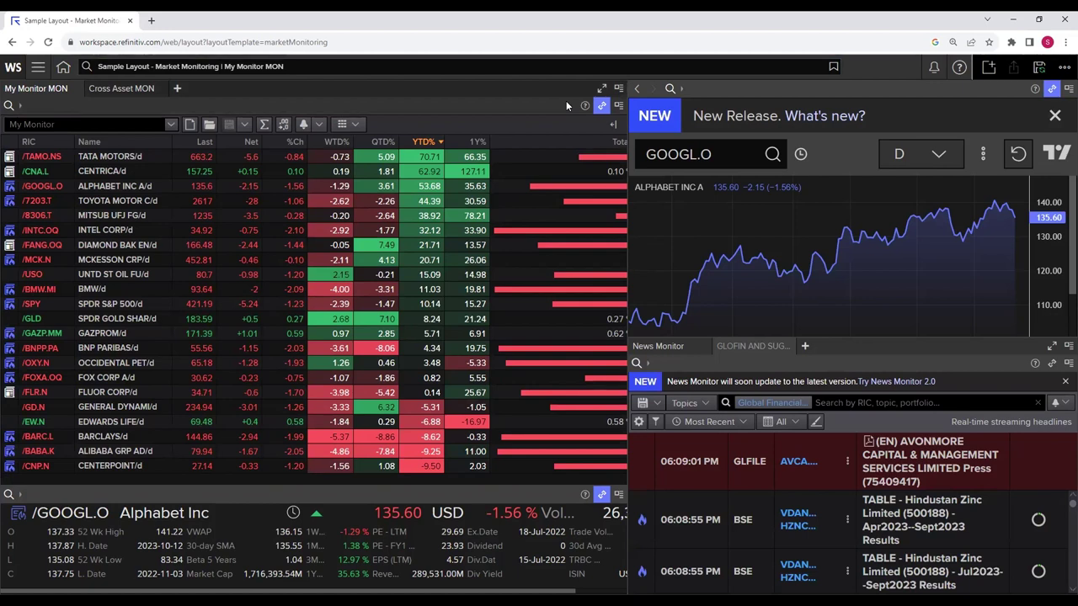
Step: Search the workspace for "susfin" and open the Sustainable Finance Landing Page
left_click(204, 68)
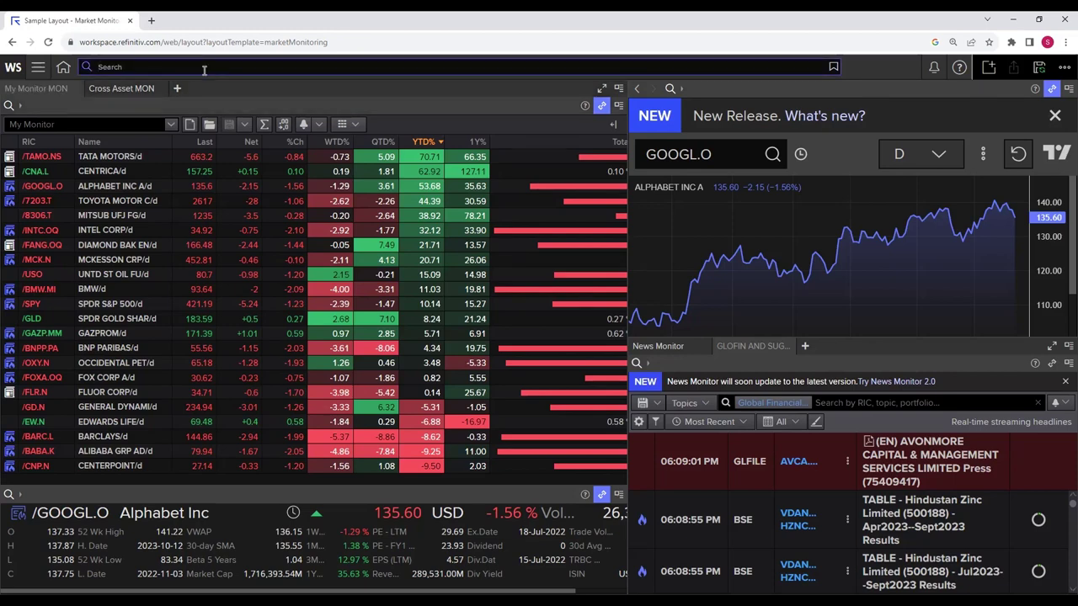
type("susfin")
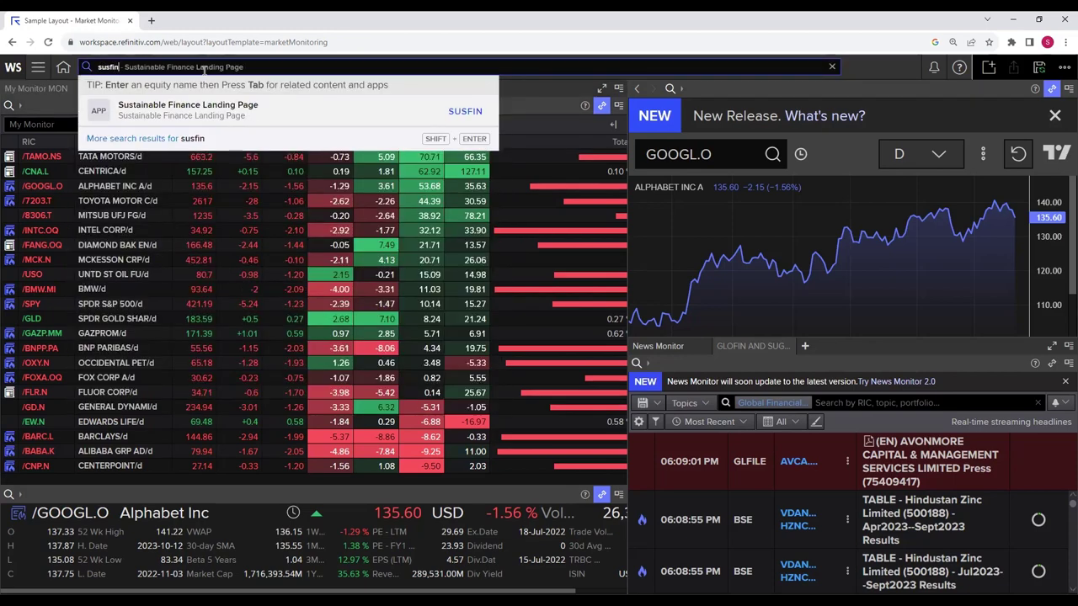
left_click(150, 112)
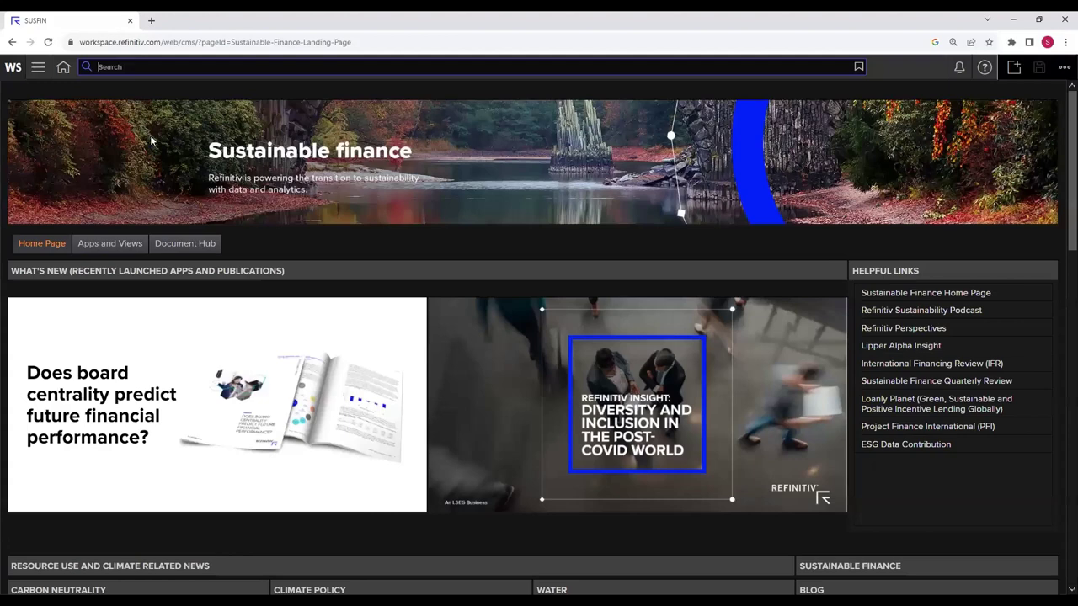
Step: Go to the sustainable finance apps and views and open the ESG App's Scoring Profile view
left_click(113, 249)
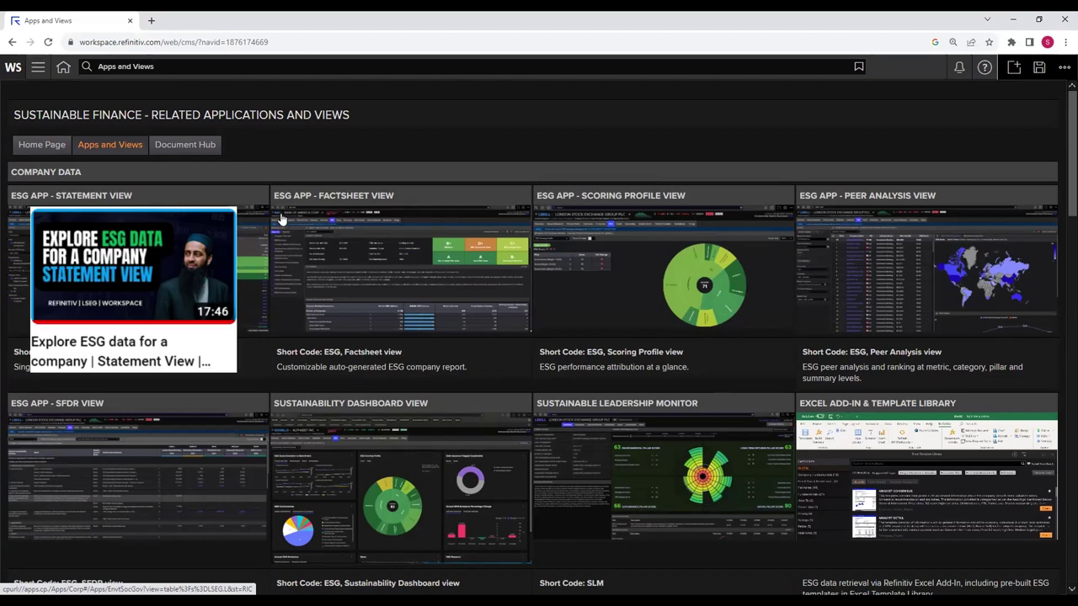
mouse_move(337, 220)
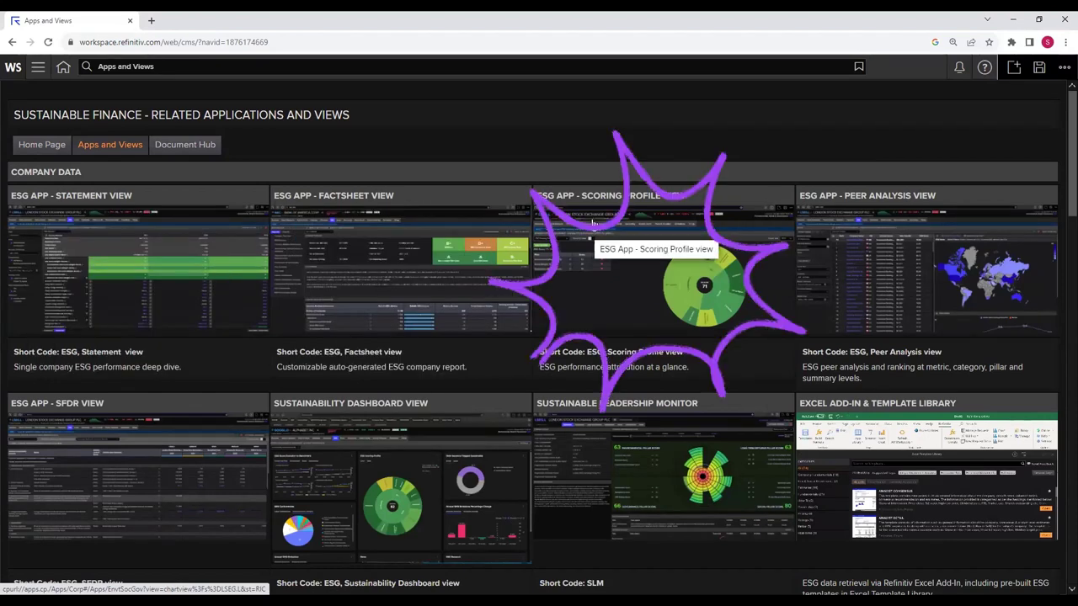
left_click(633, 274)
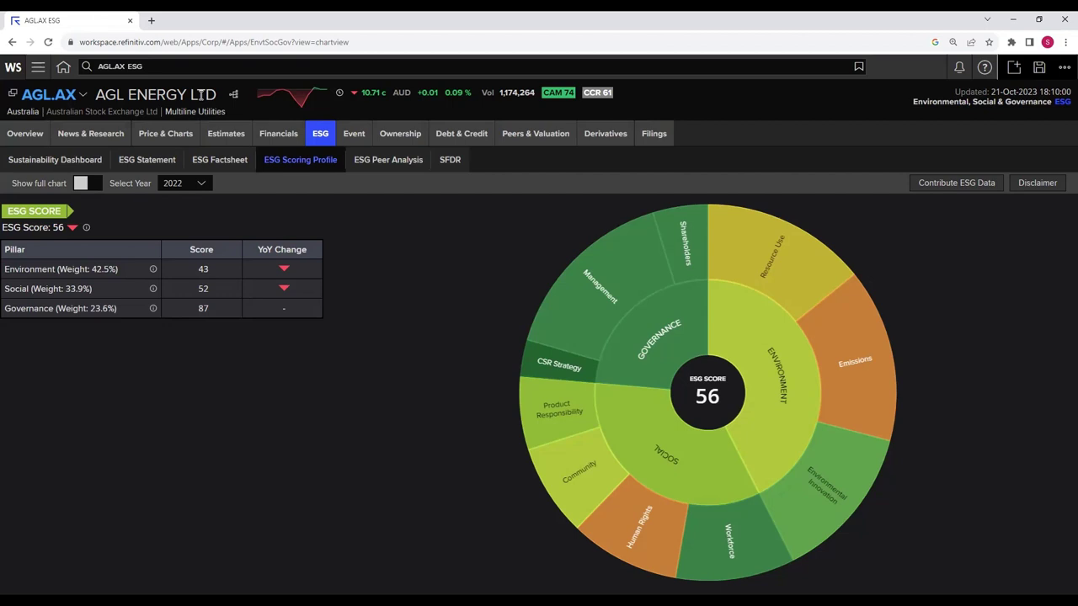
Step: Search for "coles" and load the ESG Scoring Profile of Coles Group Ltd (COL.AX)
left_click(140, 67)
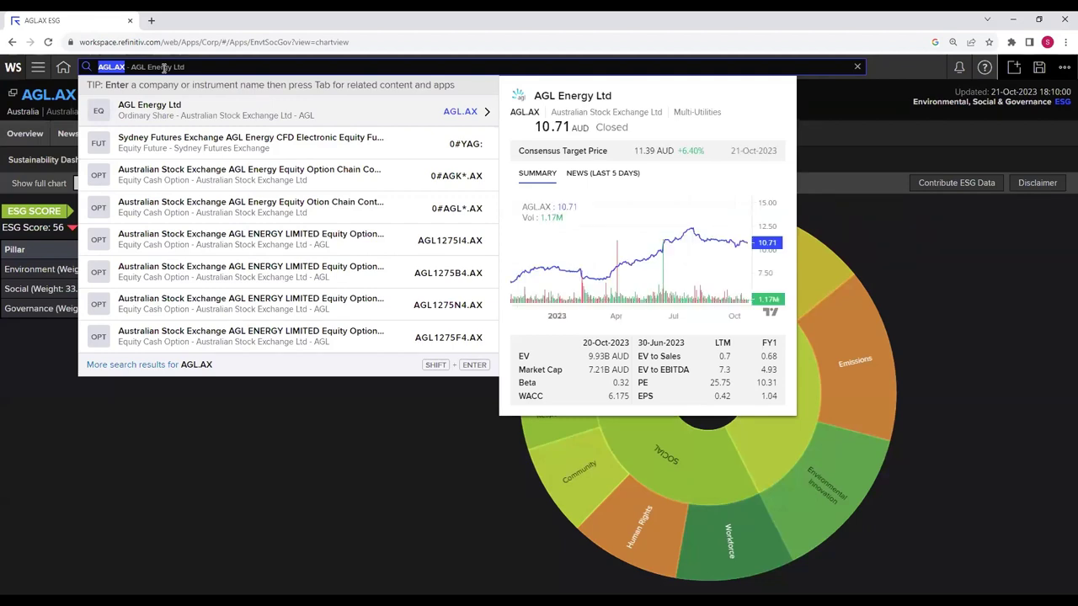
type("coles")
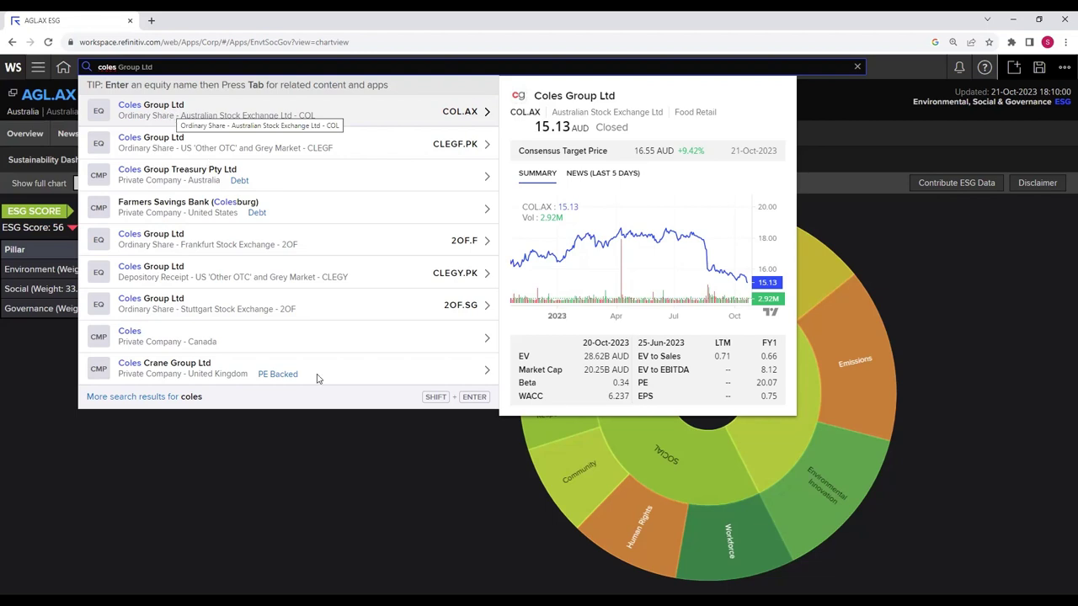
key("Return")
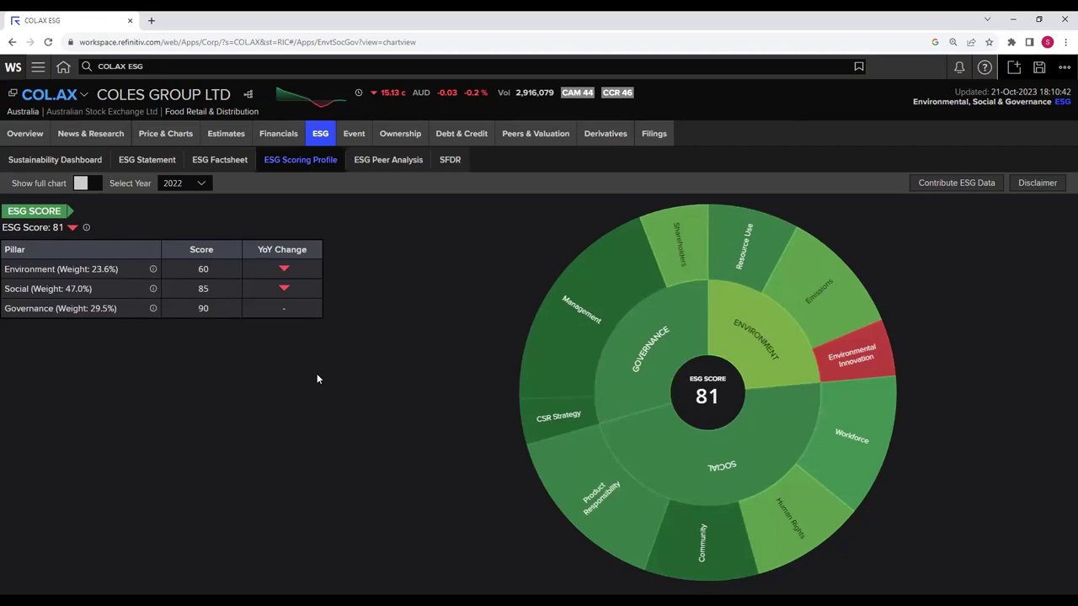
Step: Search for "agl" and load the ESG Scoring Profile of AGL Energy Ltd (AGL.AX)
left_click(198, 67)
type("a")
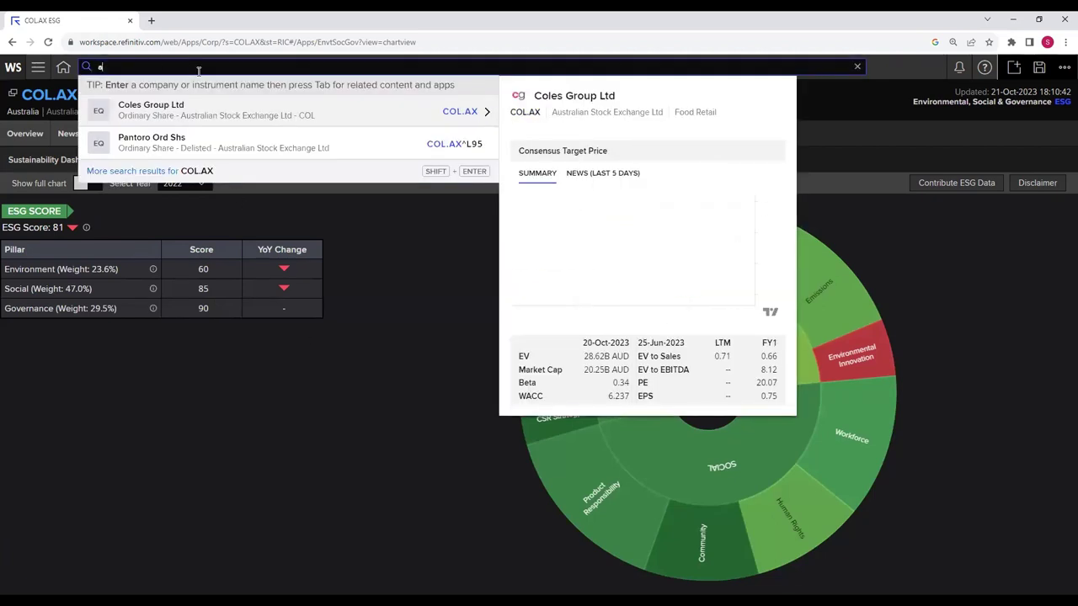
type("gl")
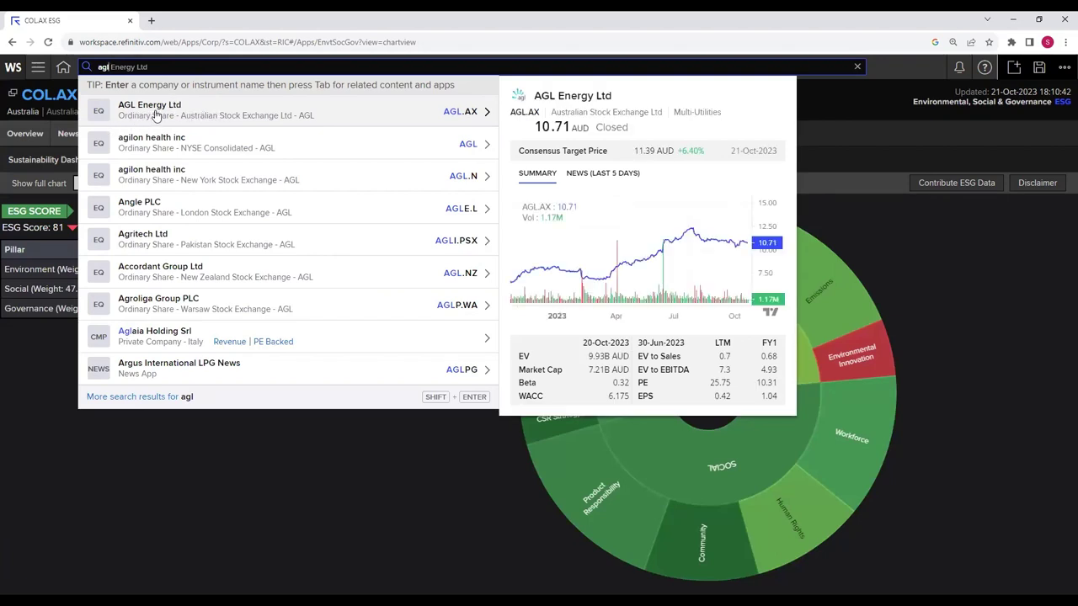
key("Return")
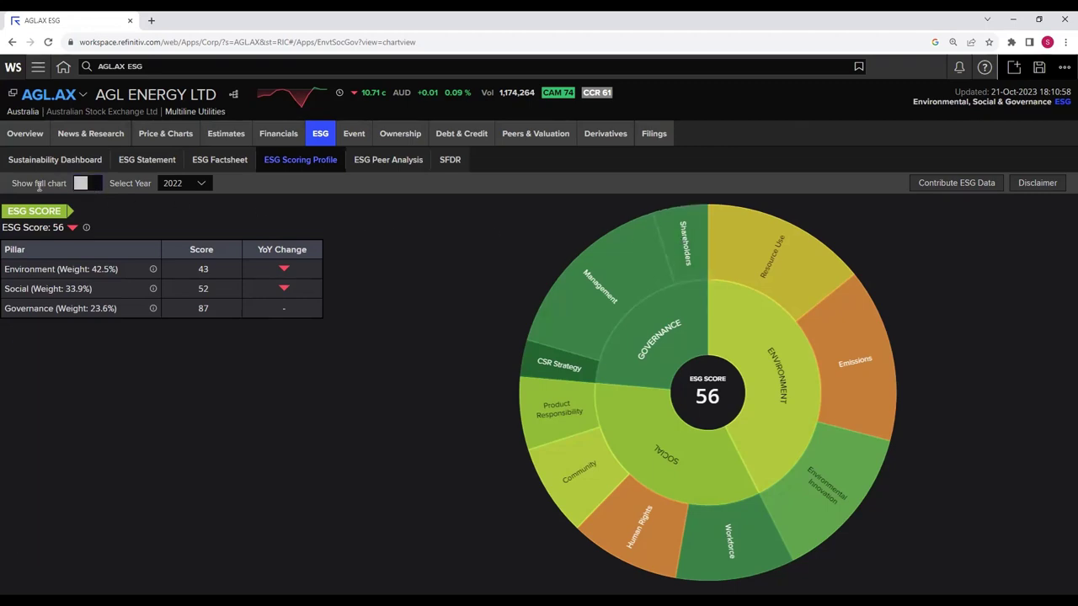
Step: Expand the scoring wheel to the full chart and collapse it again, then show the available score years
left_click(90, 183)
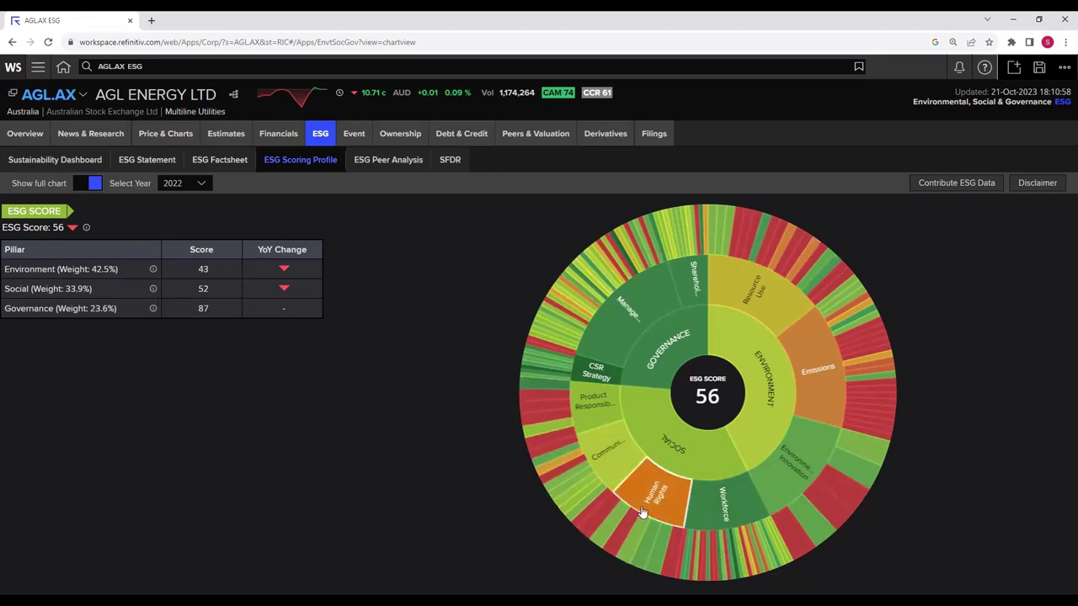
left_click(81, 187)
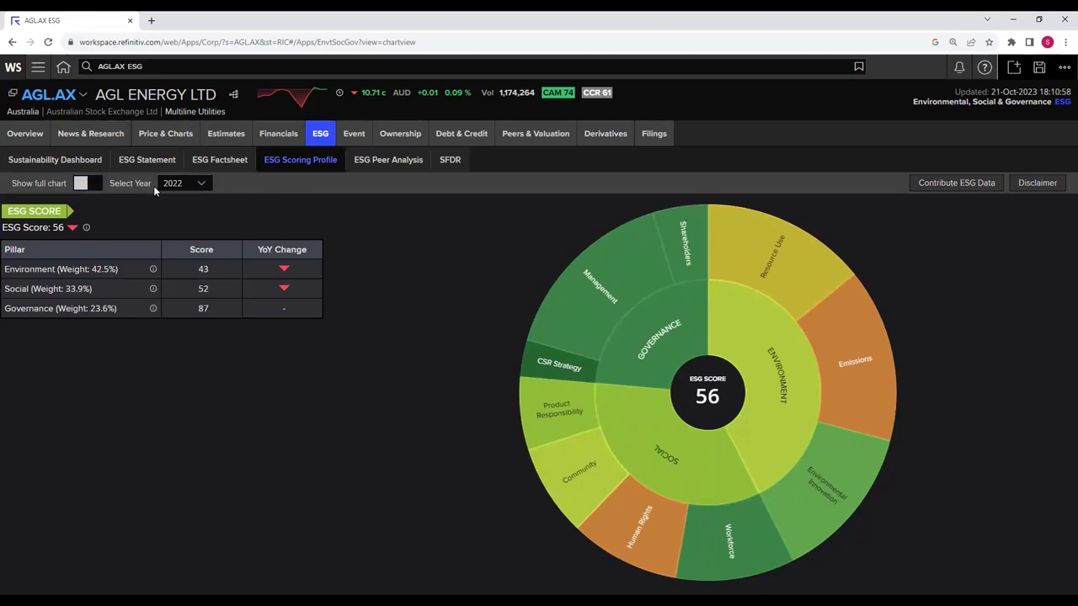
left_click(202, 190)
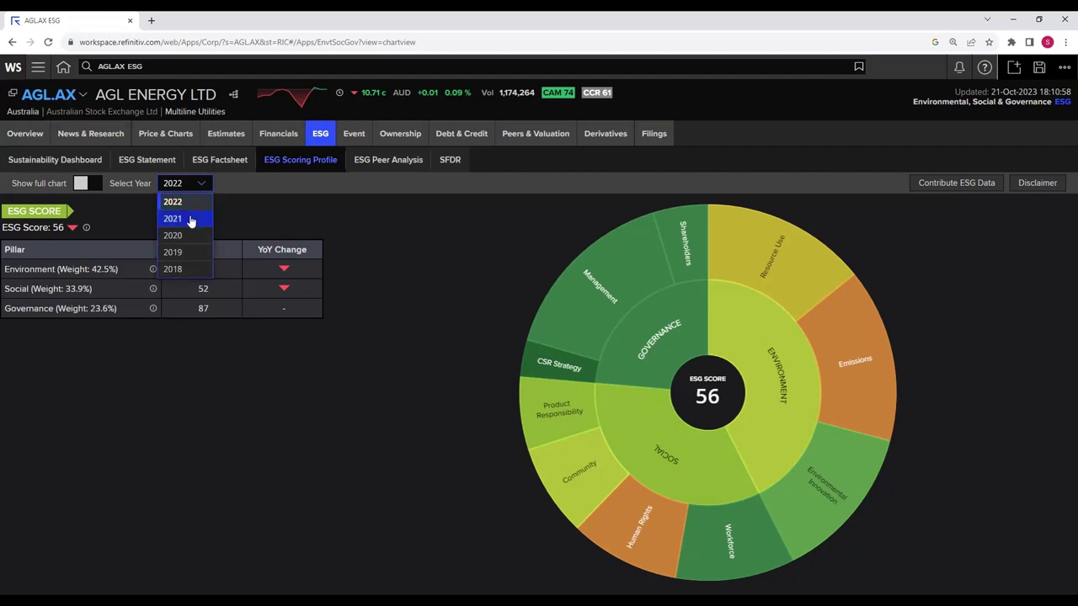
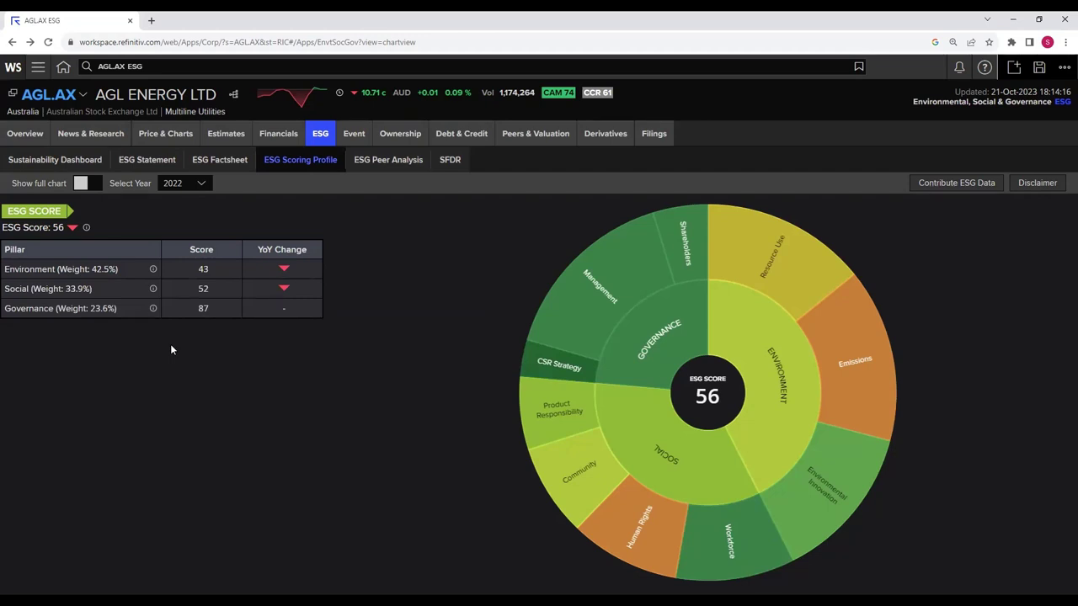
Step: Examine the pillar descriptions and the year-on-year score changes of the Environment, Social and Governance pillars
mouse_move(155, 312)
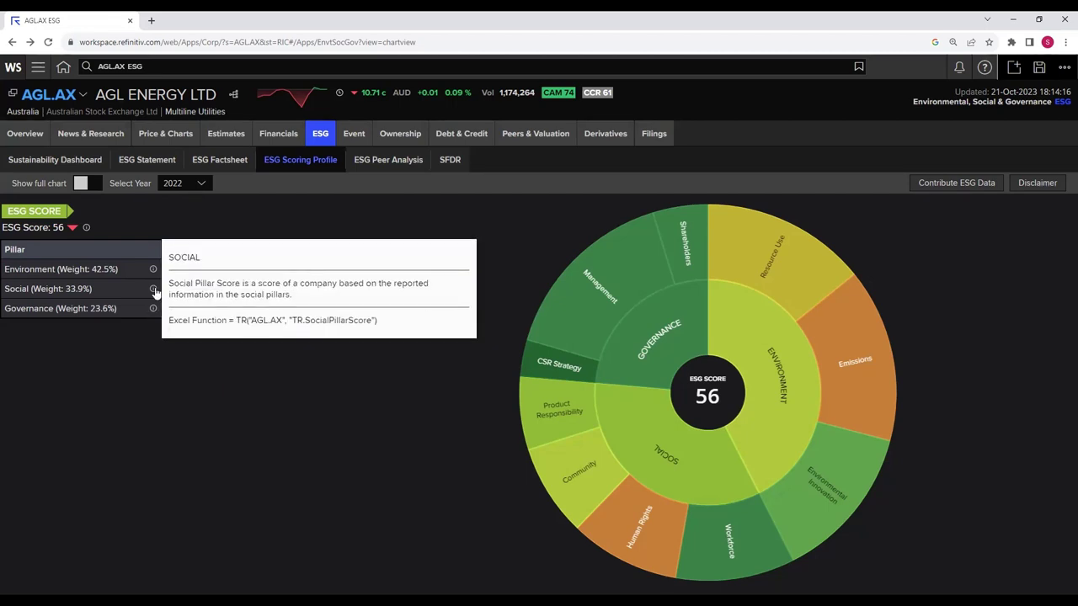
mouse_move(154, 274)
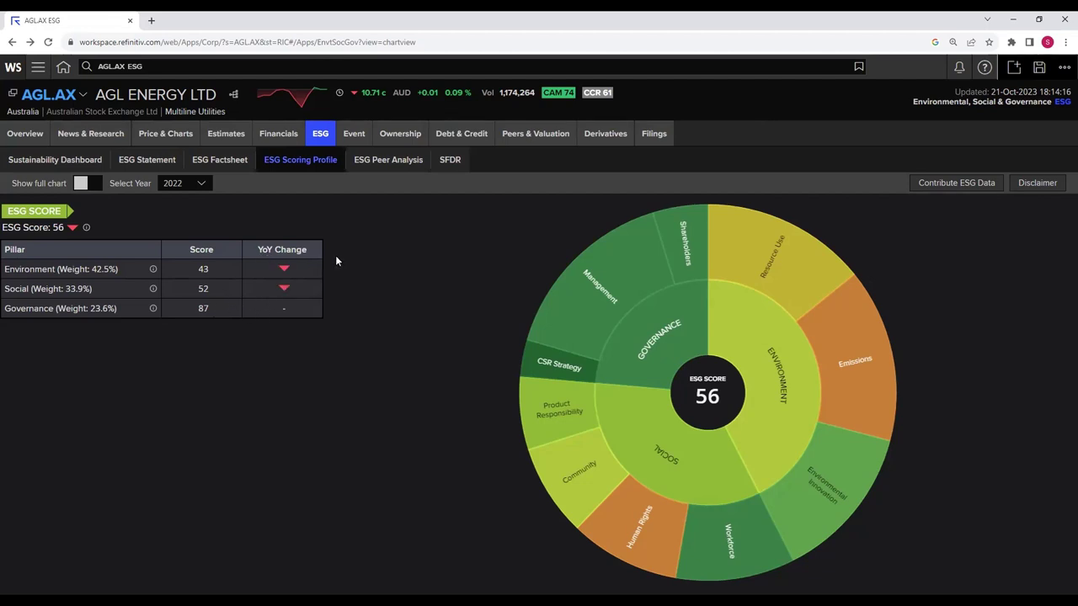
mouse_move(285, 271)
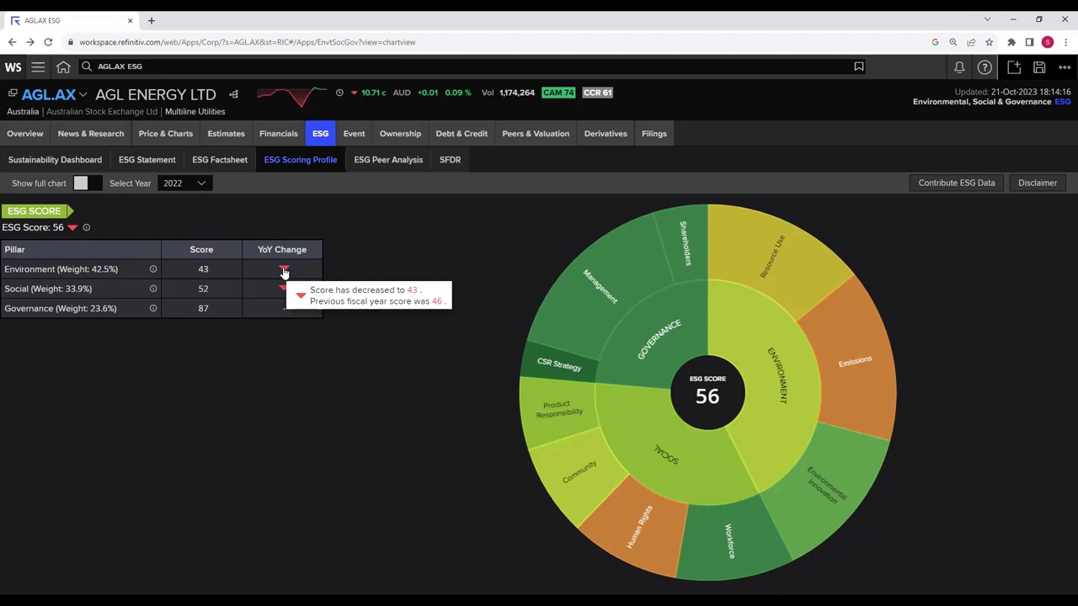
mouse_move(282, 290)
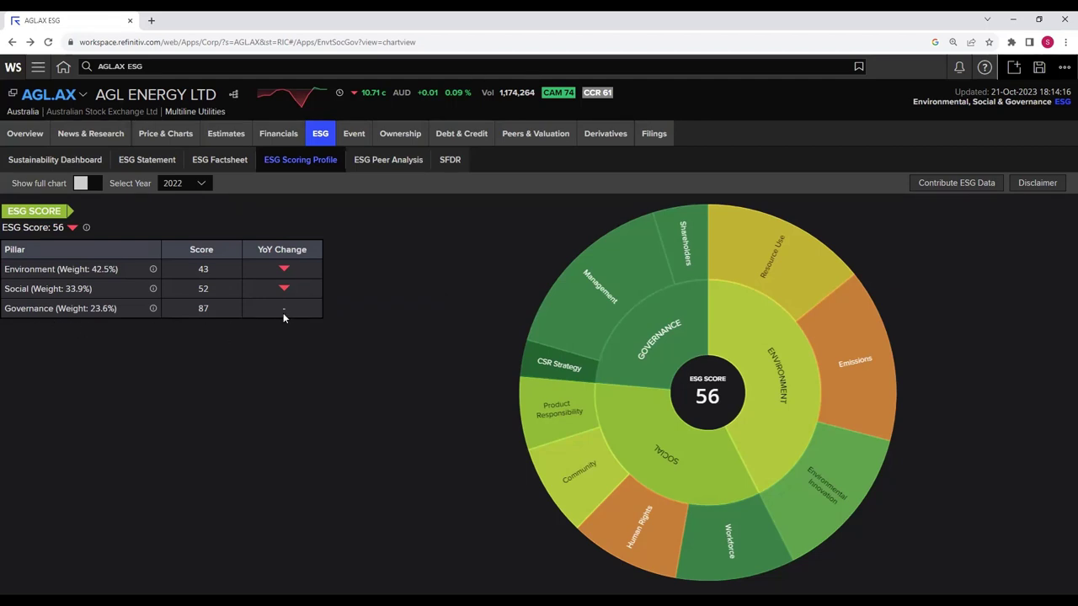
mouse_move(284, 315)
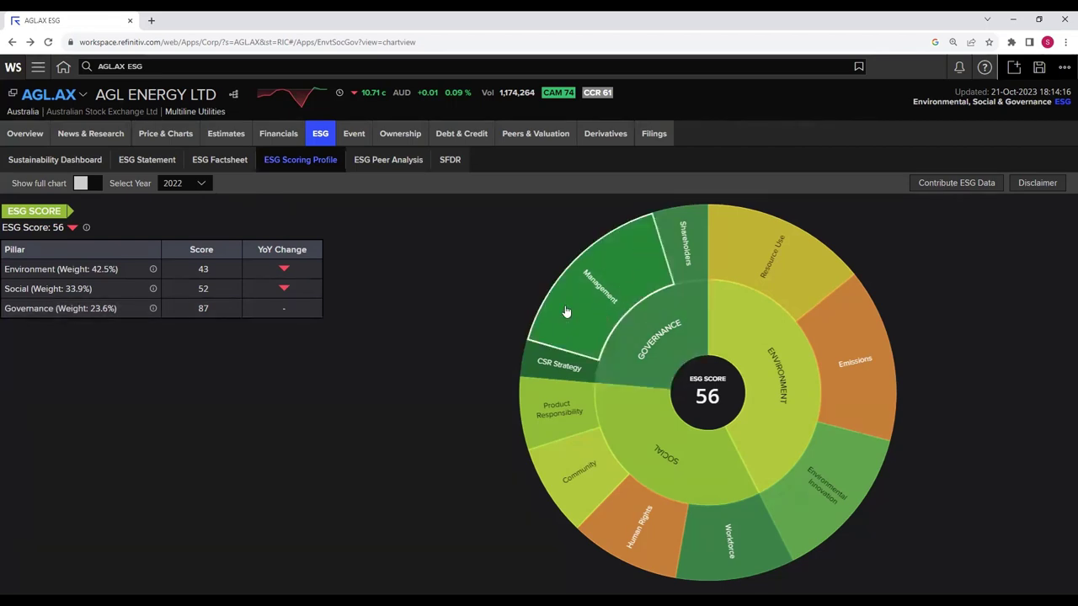
Step: Drill into the Governance pillar and read the descriptions of its CSR Strategy, Management and Shareholders categories
left_click(657, 350)
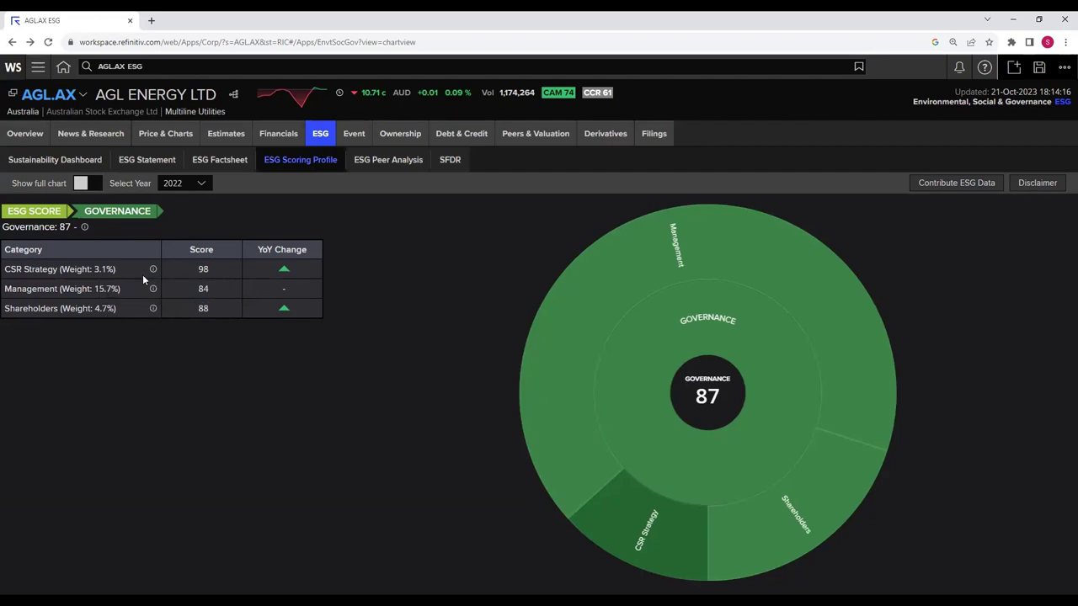
mouse_move(153, 270)
mouse_move(154, 289)
mouse_move(153, 309)
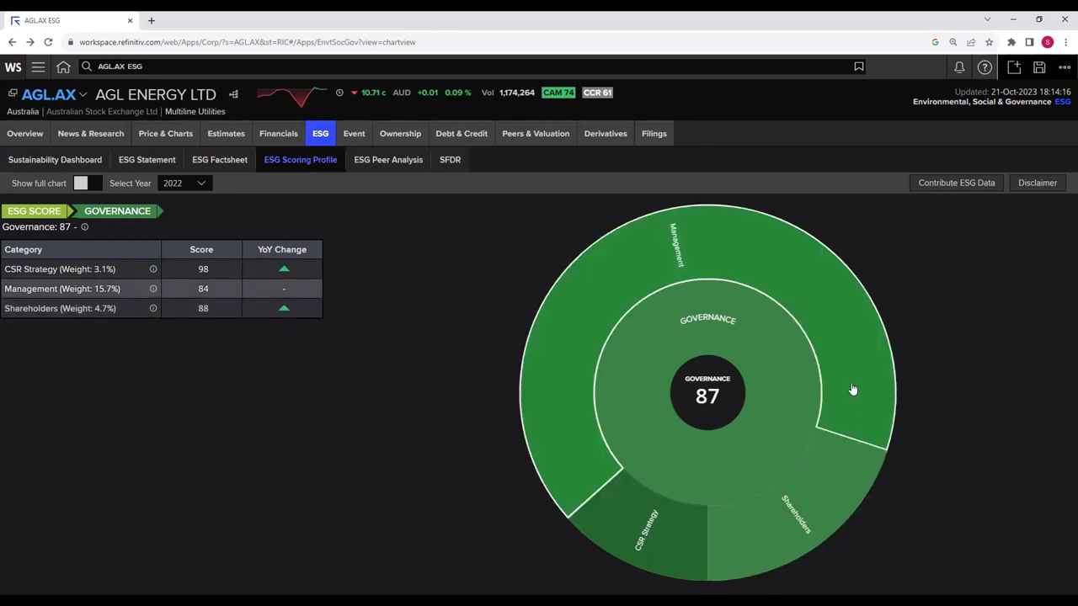
Step: Drill into CSR Strategy, examine the UNPRI Signatory, Stakeholder Engagement and sustainability report global activities metrics, and return to Governance
left_click(655, 548)
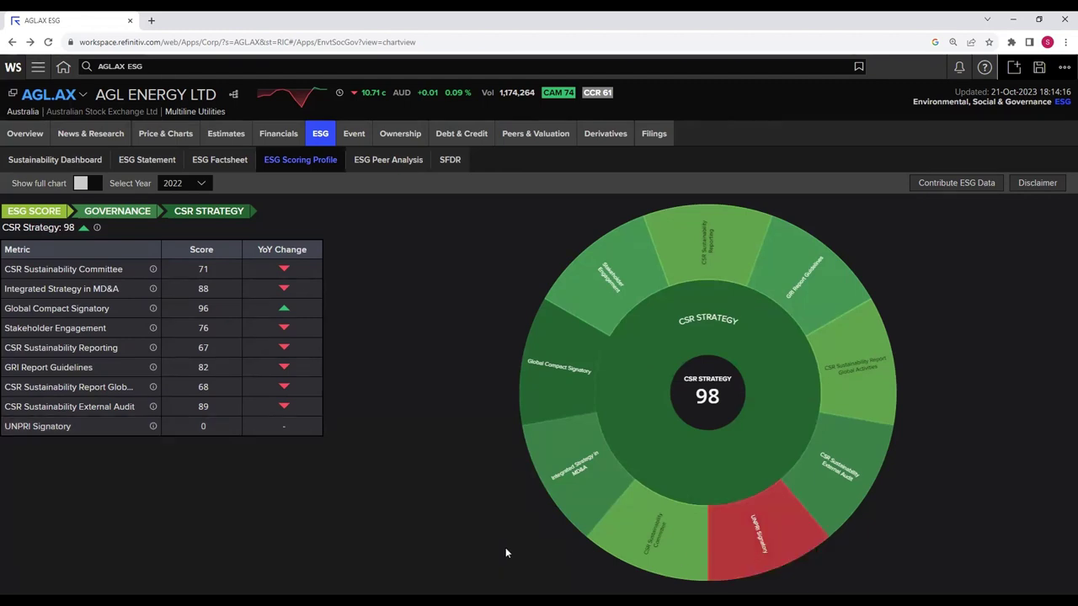
mouse_move(154, 427)
double_click(203, 426)
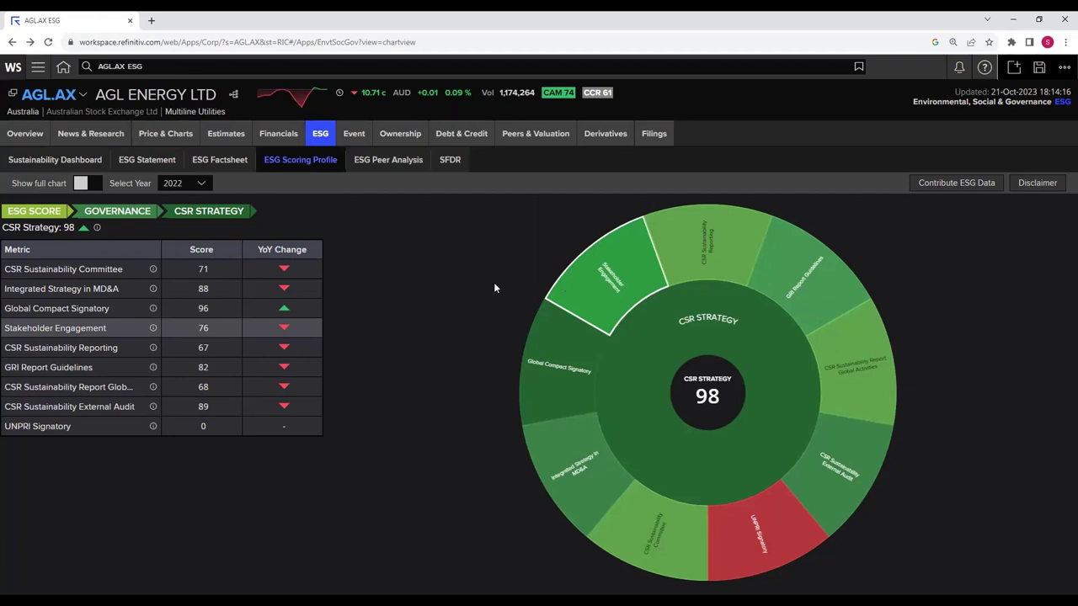
mouse_move(284, 331)
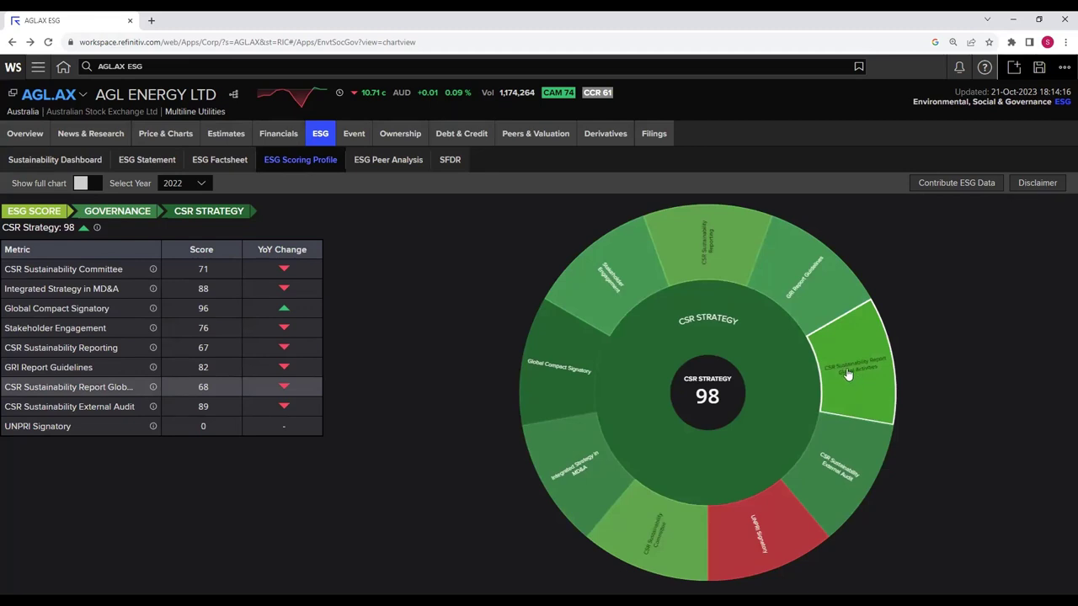
mouse_move(281, 389)
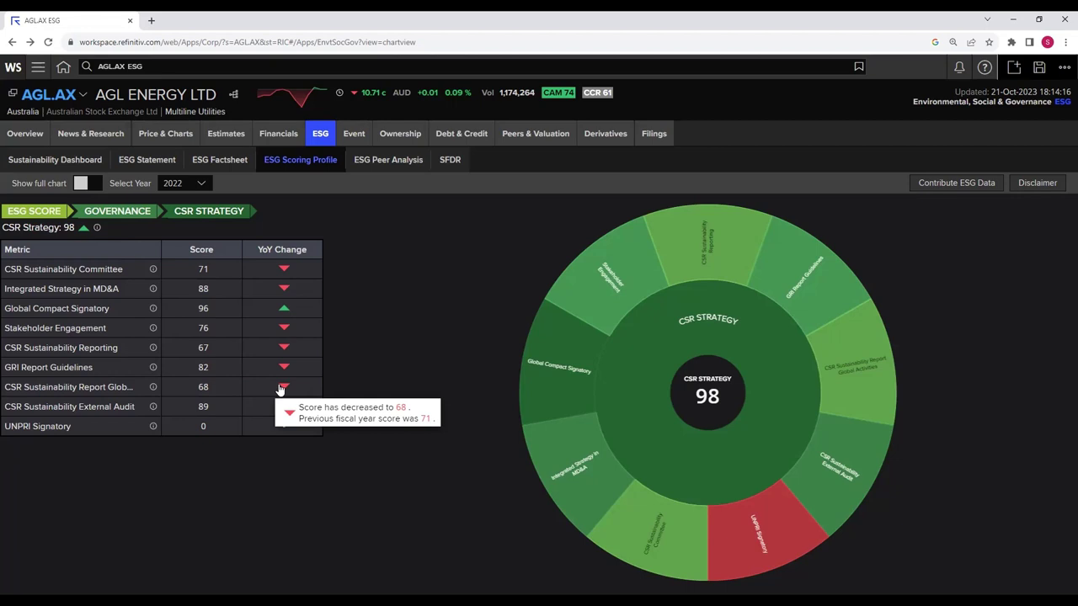
left_click(708, 392)
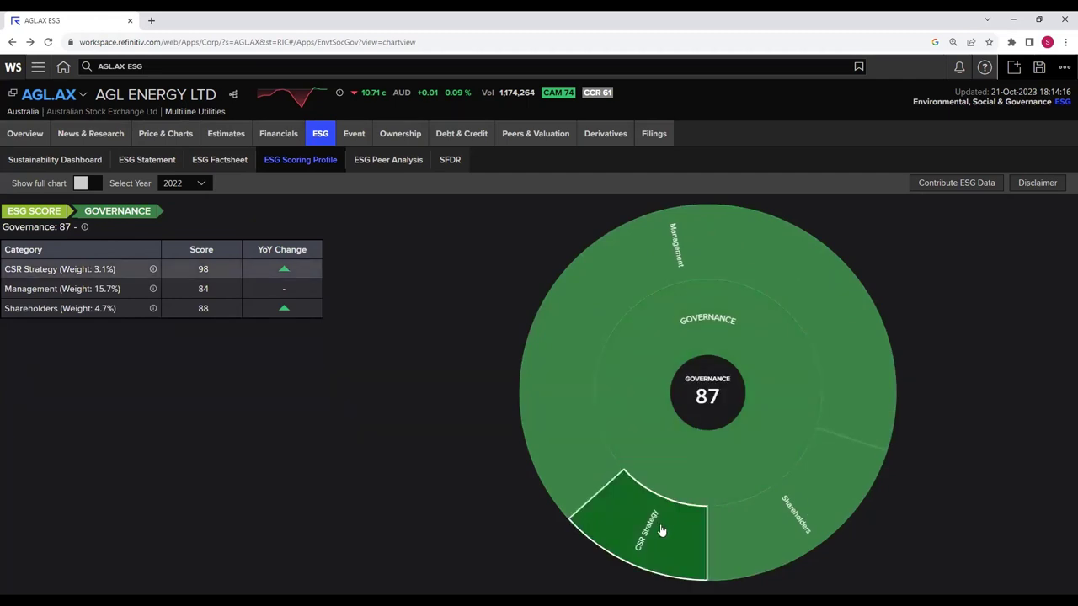
Step: View the metrics of the Management and Shareholders categories one after the other, then return to the overall ESG score
left_click(658, 263)
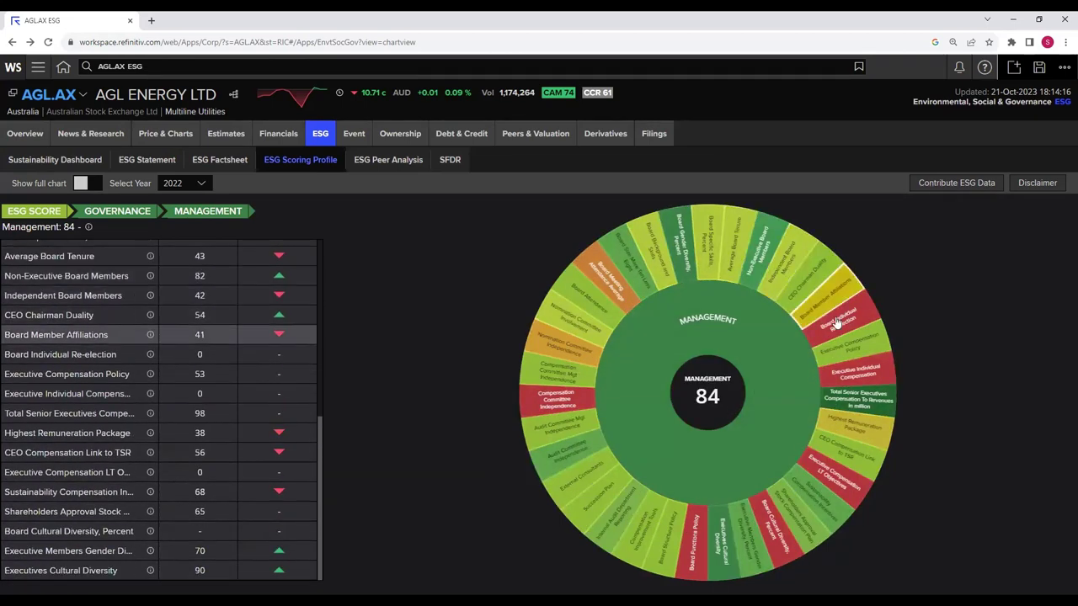
left_click(706, 389)
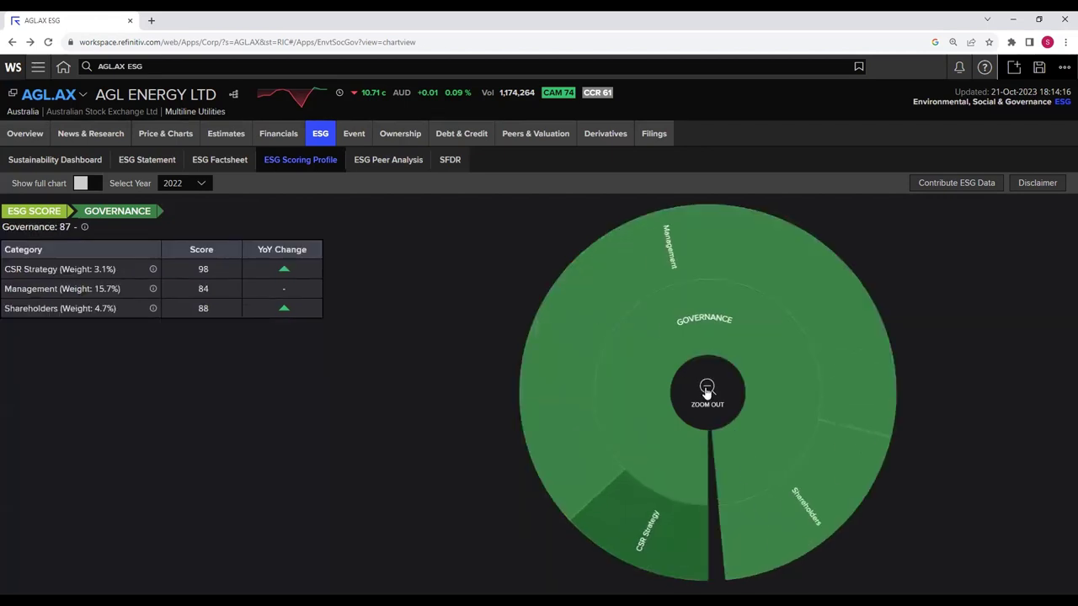
left_click(795, 524)
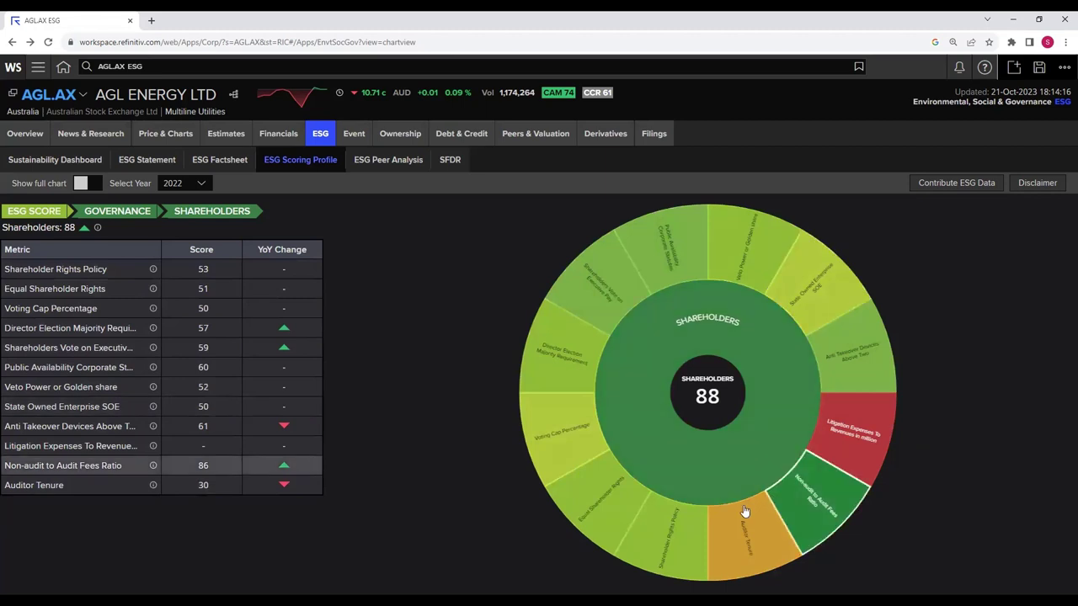
left_click(705, 399)
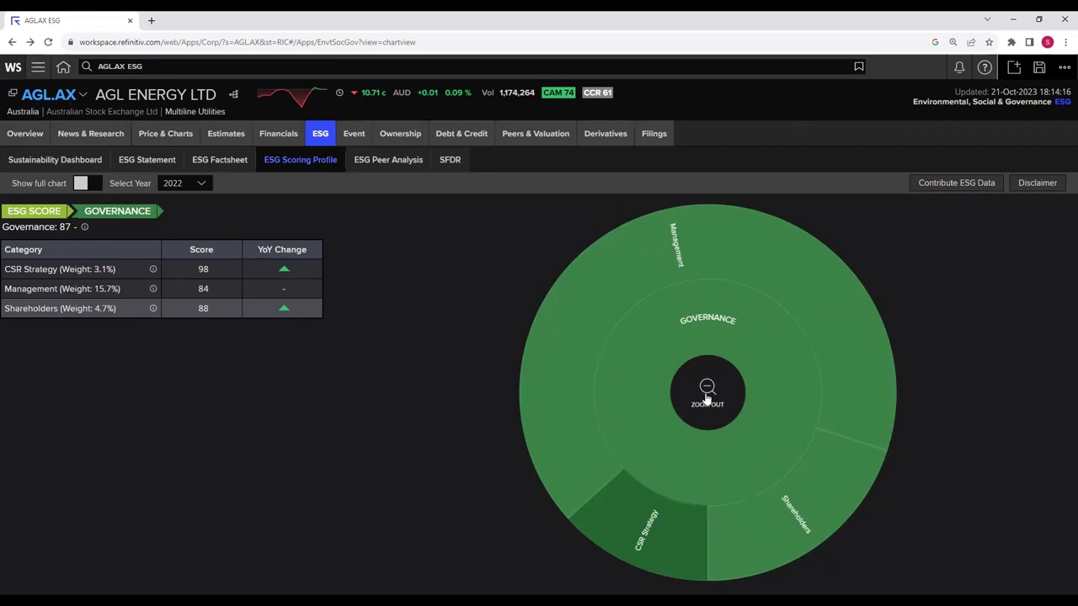
left_click(706, 399)
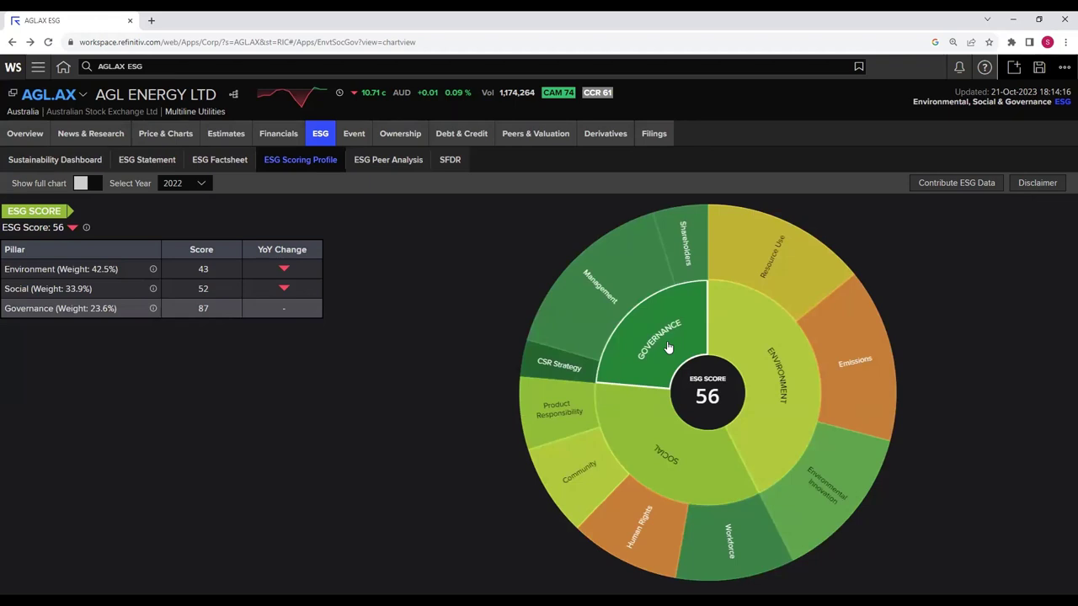
Step: Drill into the Environment pillar and its Emissions category to view the individual emissions metrics
left_click(773, 385)
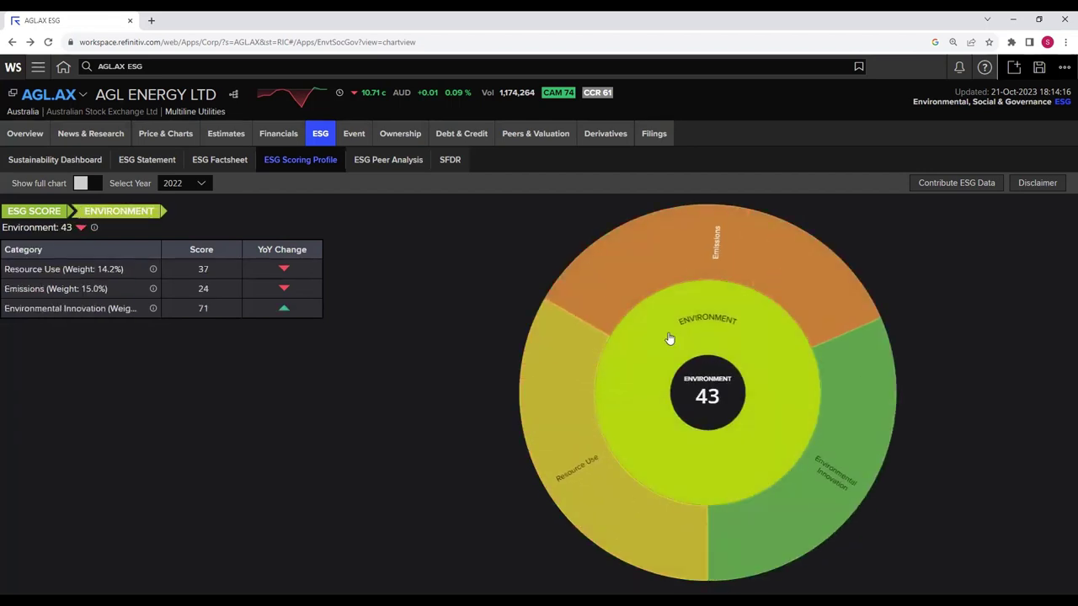
left_click(712, 250)
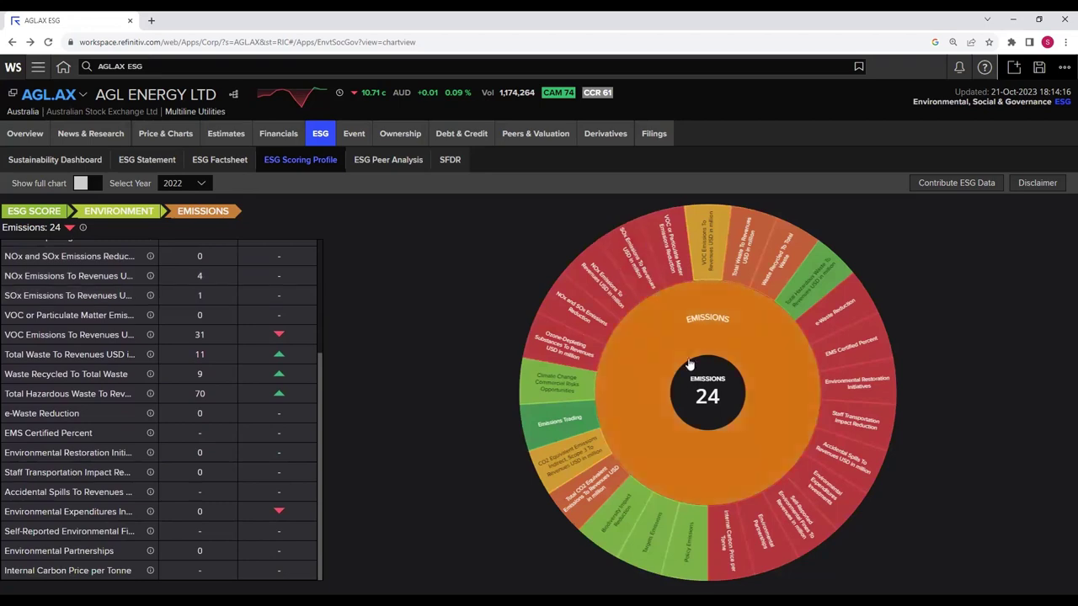
Step: View the metrics of the Environmental Innovation and Resource Use categories one after the other, then return to the overall ESG score
left_click(707, 386)
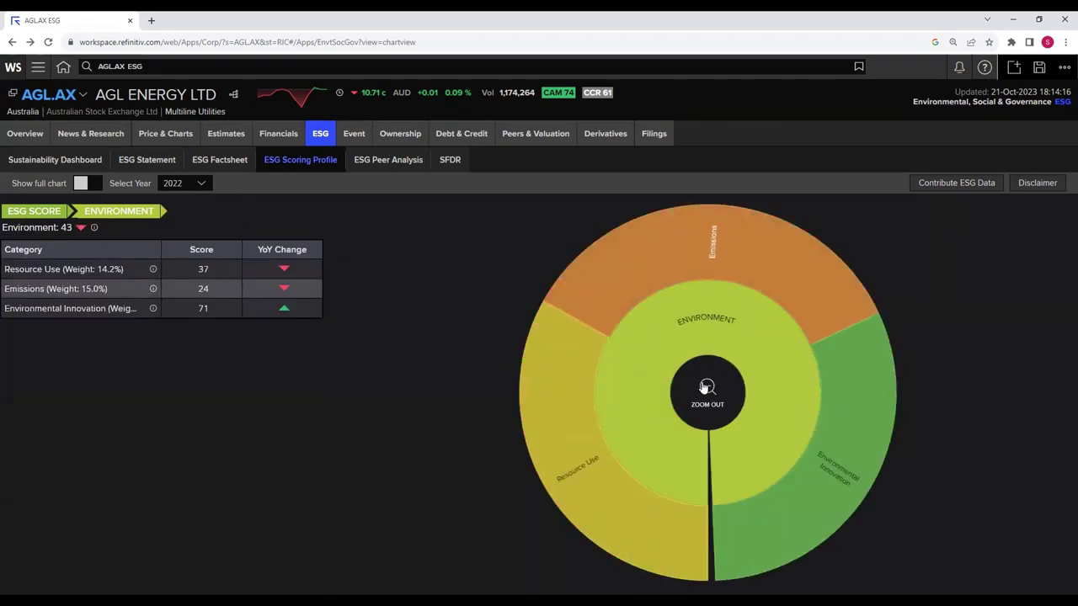
left_click(834, 502)
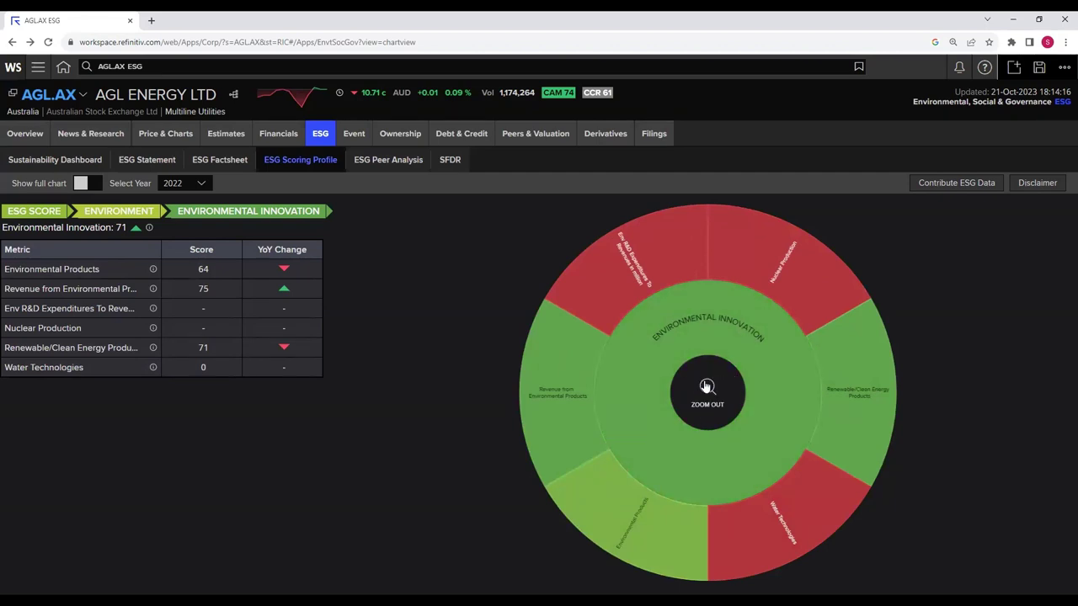
left_click(707, 386)
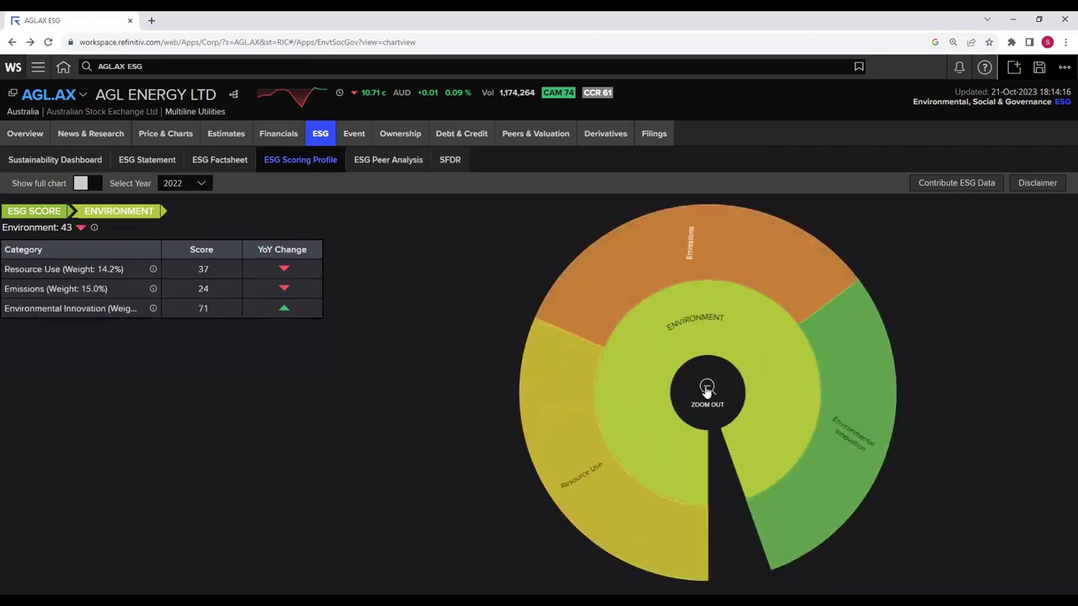
left_click(577, 477)
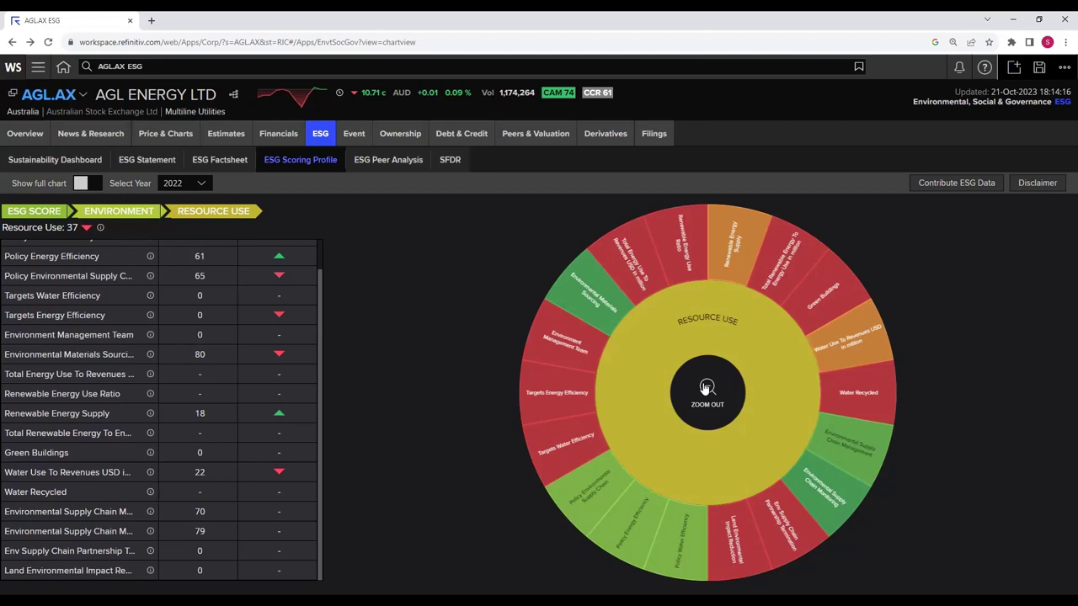
left_click(707, 388)
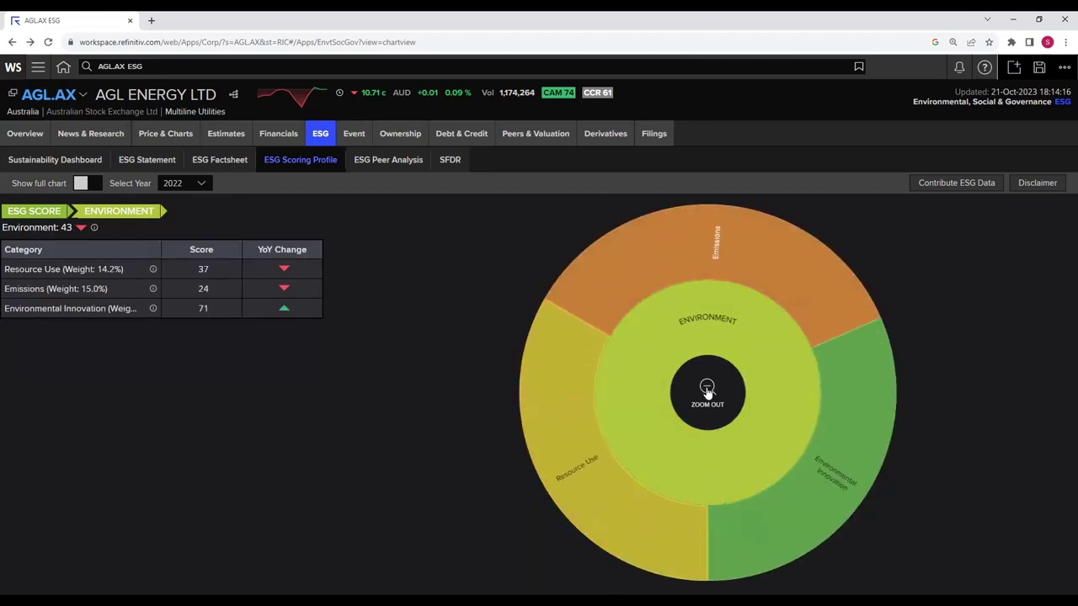
left_click(706, 387)
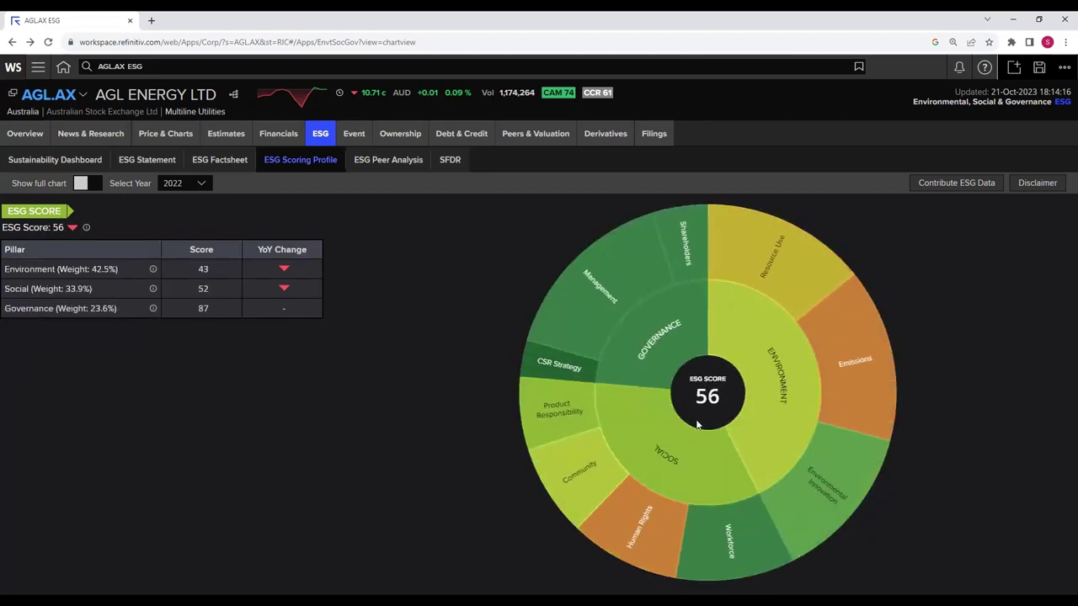
Step: Drill into the Social pillar, view the metrics of Workforce, Human Rights and Product Responsibility in turn, and return to the overall ESG score
left_click(655, 453)
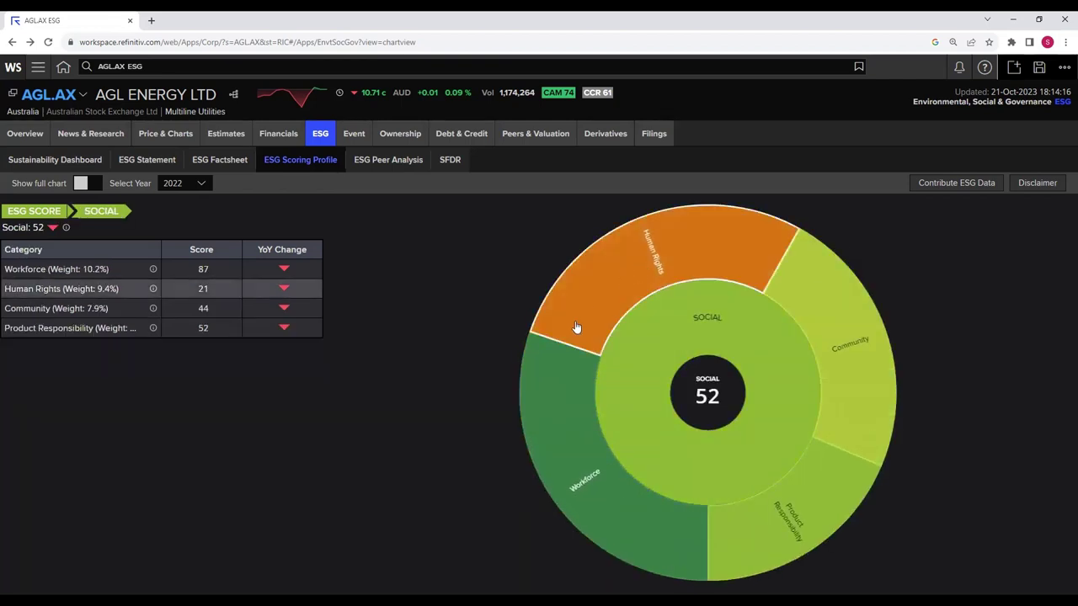
left_click(568, 459)
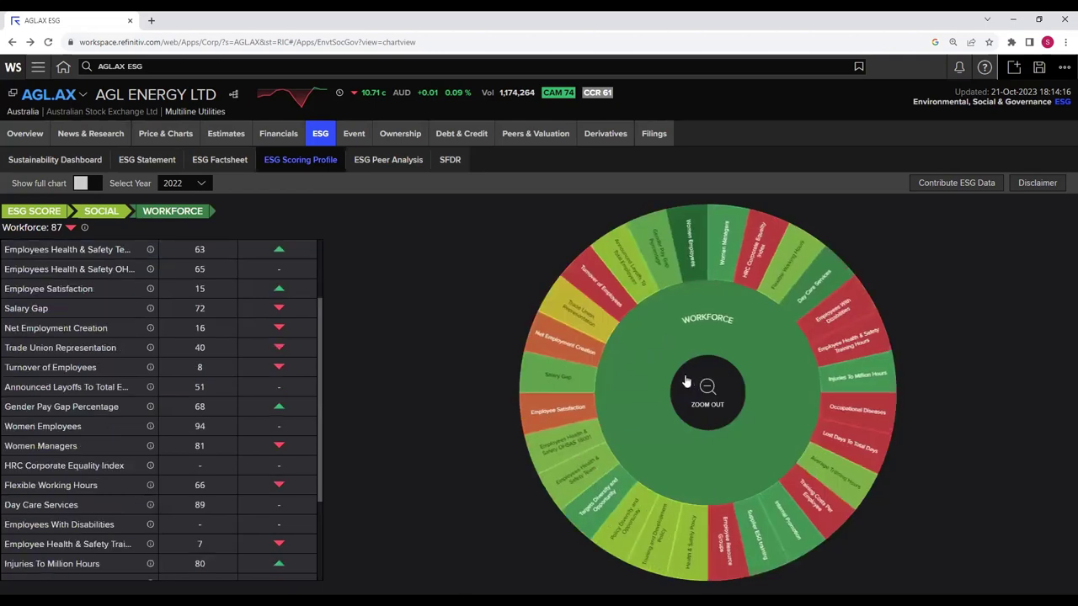
left_click(706, 388)
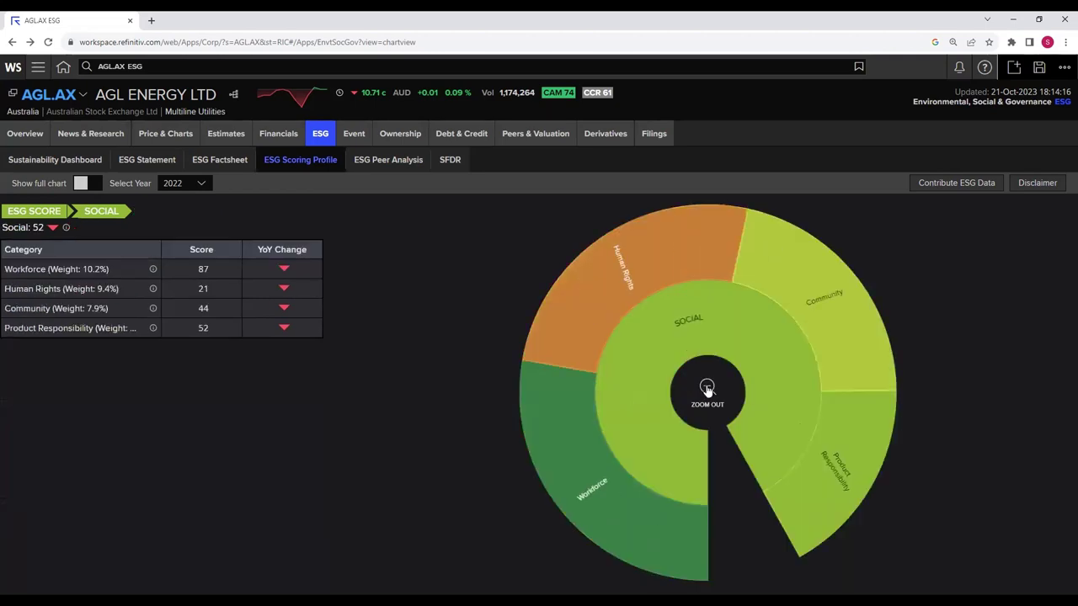
left_click(660, 253)
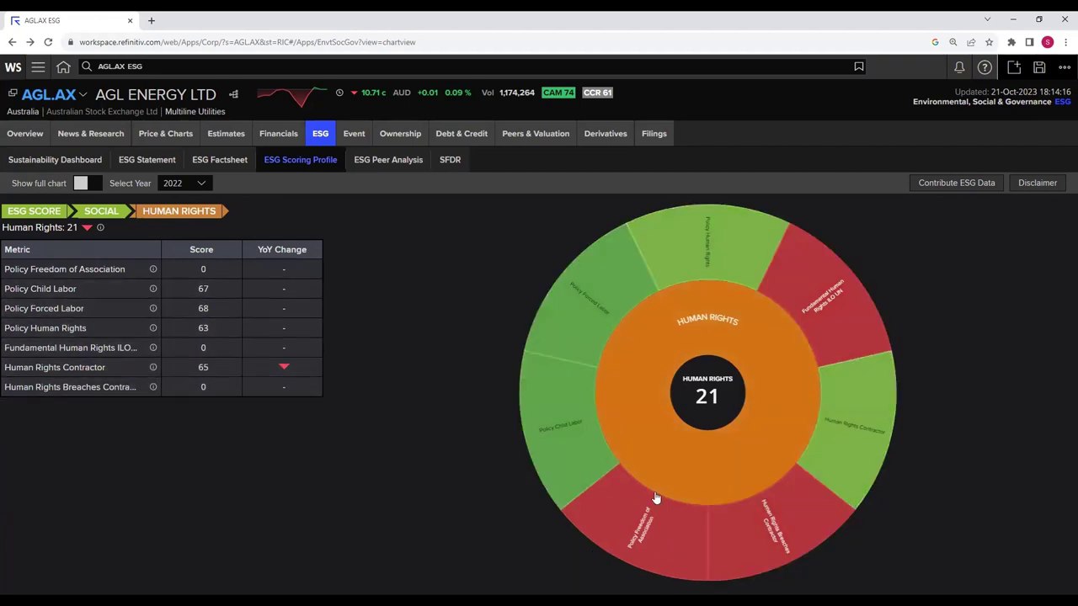
left_click(700, 391)
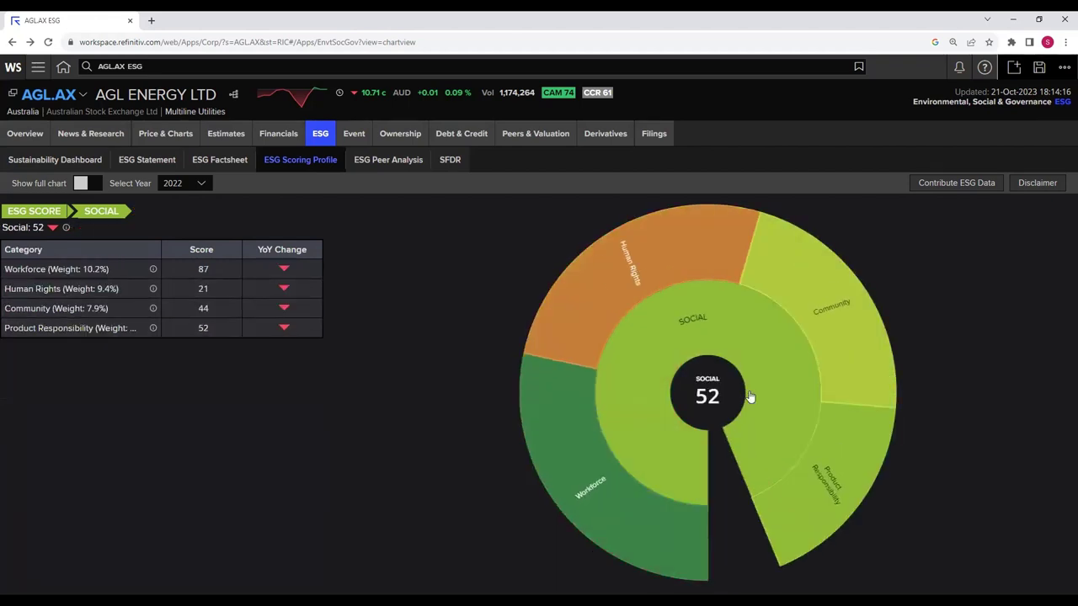
left_click(809, 514)
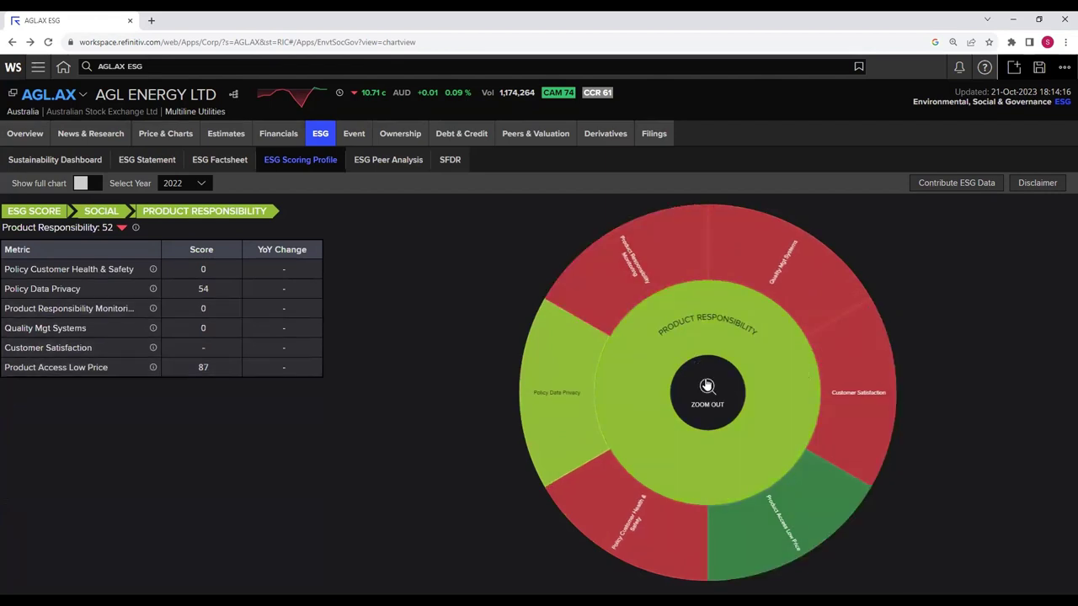
left_click(708, 387)
left_click(707, 388)
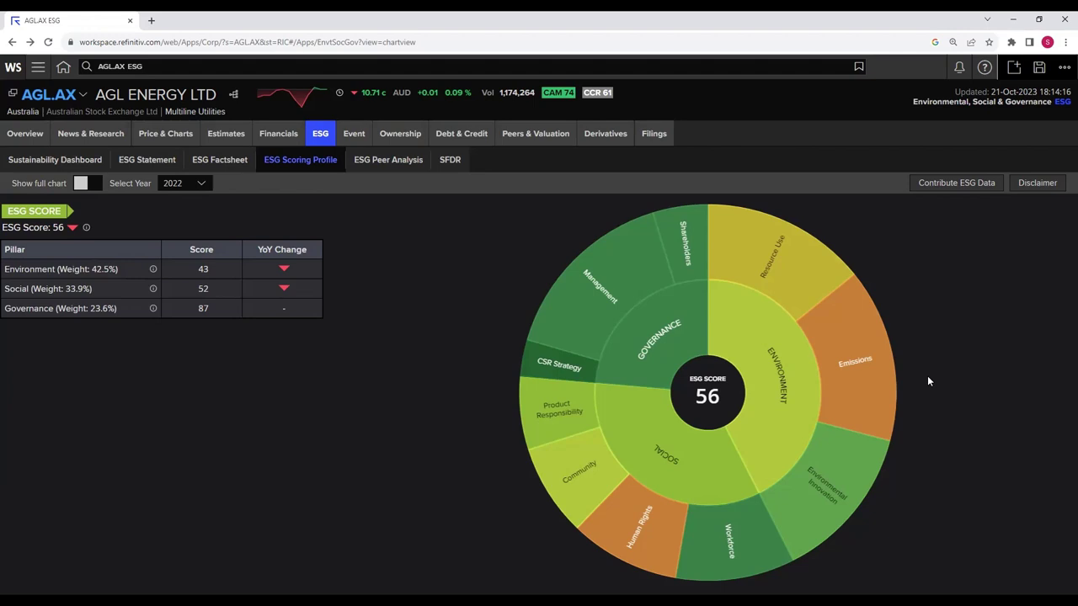
Step: Reopen the Environment pillar's Emissions category, look through its metric scores and year-on-year changes, and return to the overall ESG score
left_click(773, 385)
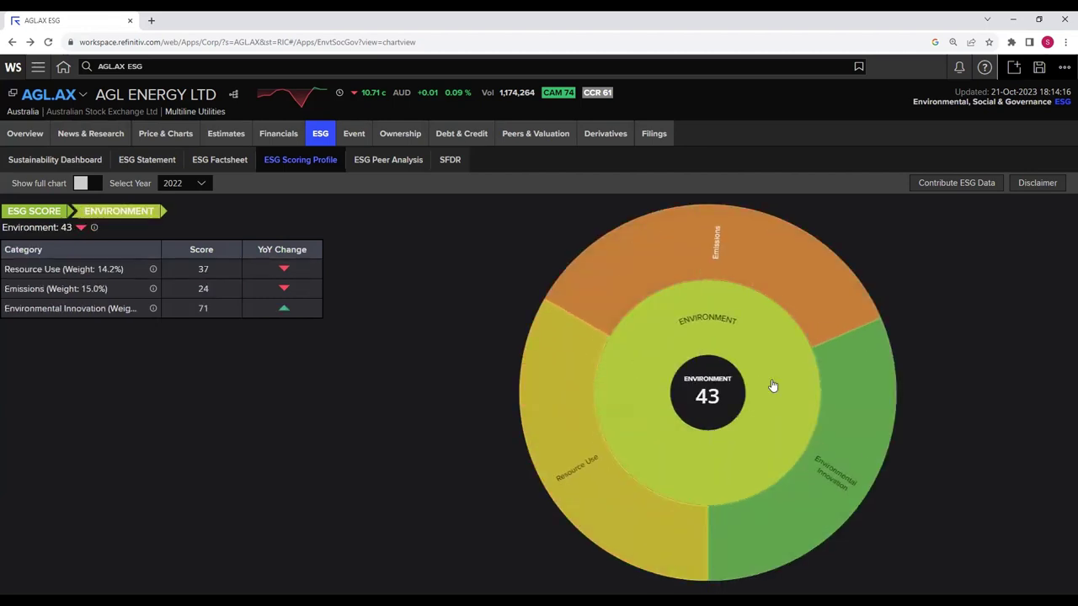
left_click(743, 249)
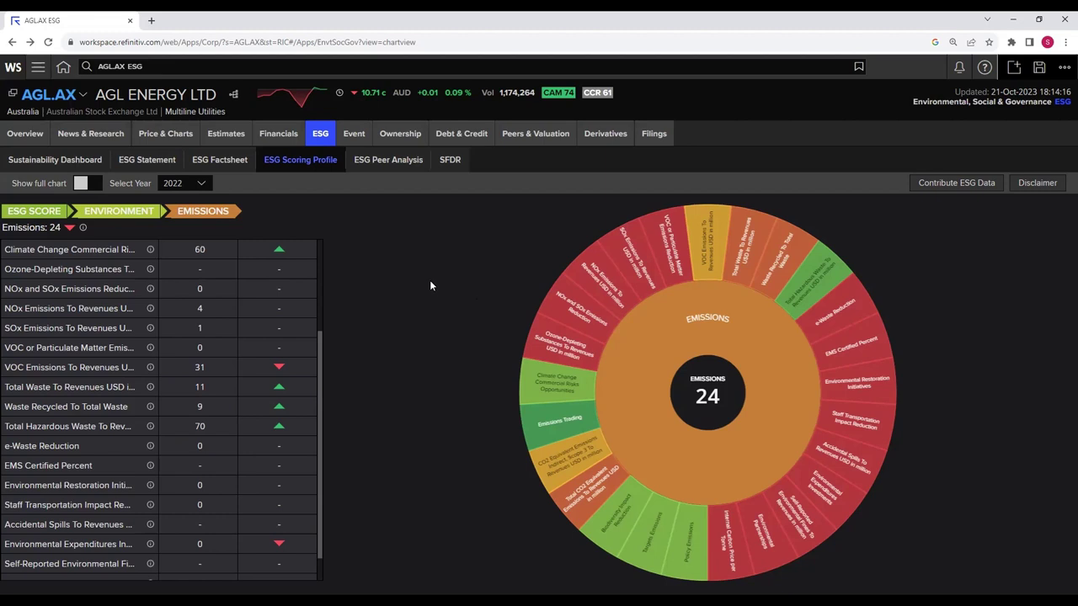
left_click(130, 211)
left_click(33, 210)
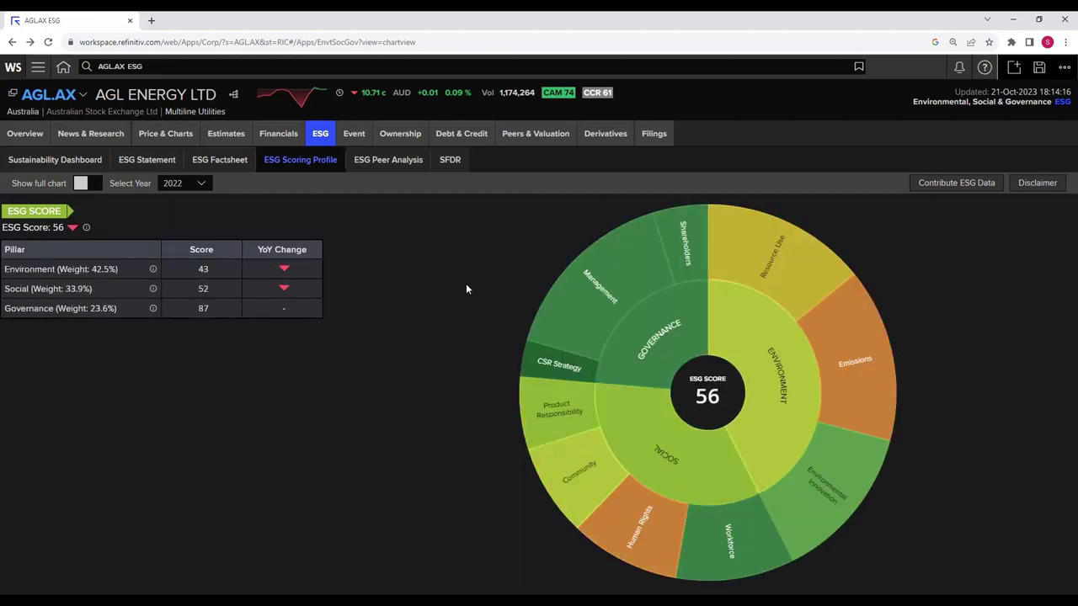